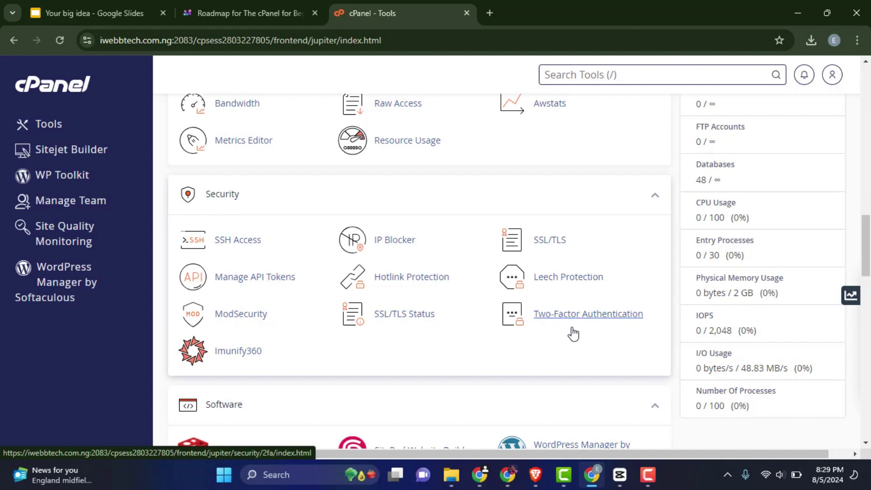
Step: View the Two-Factor Authentication page from the Security tools and return to the tools overview
click(564, 317)
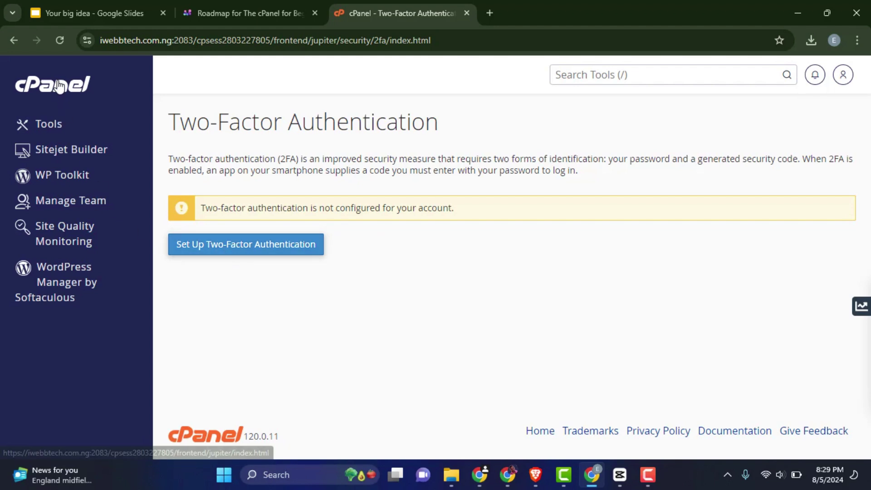
click(123, 94)
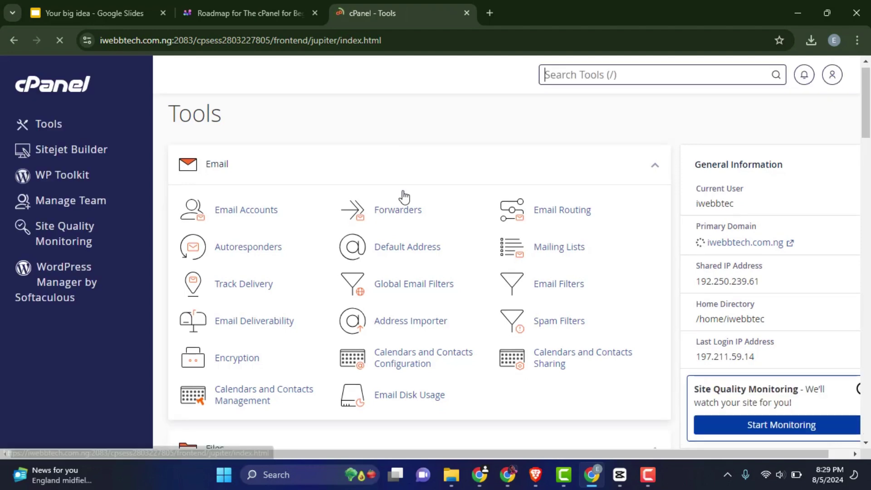
Step: Open Imunify360 from the Security tools and look over the malware scanner's list of malicious files
scroll(403, 196, down, 15)
scroll(399, 191, down, 7)
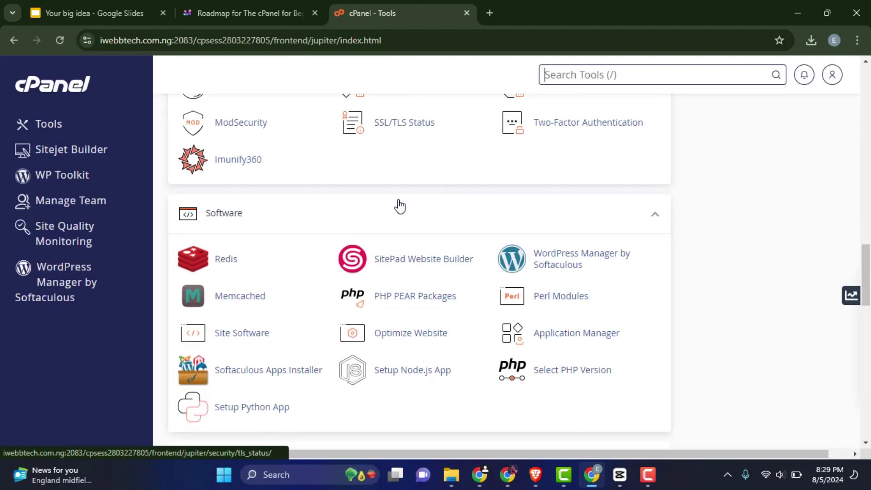
scroll(294, 201, up, 3)
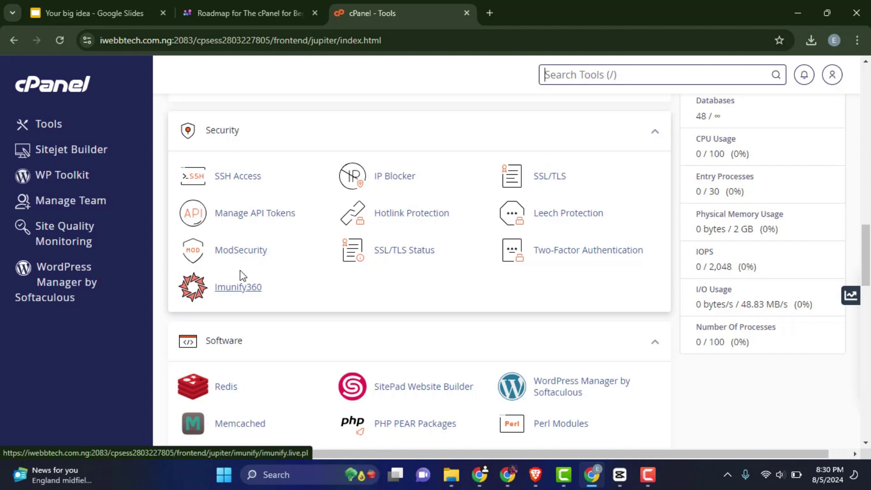
click(235, 292)
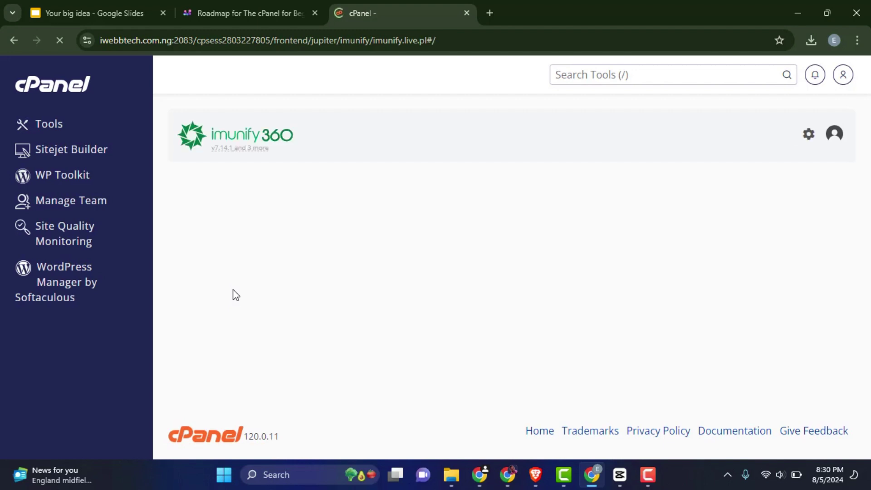
scroll(438, 310, down, 1)
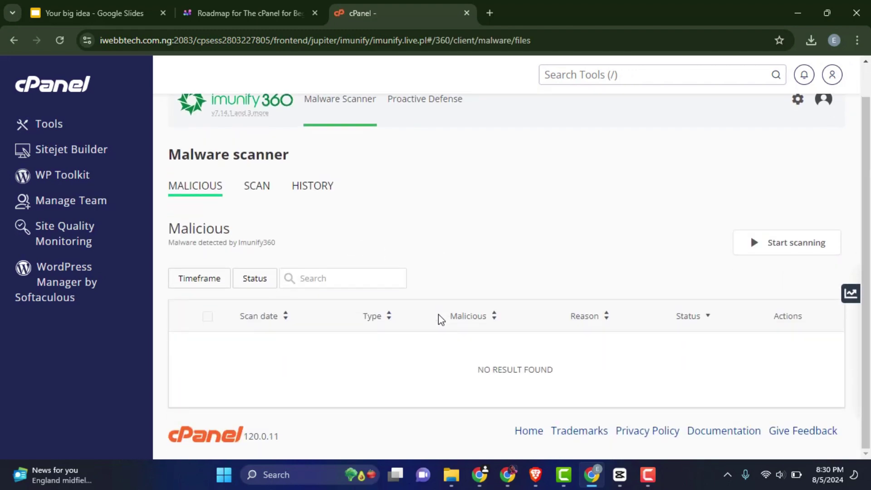
scroll(439, 314, up, 1)
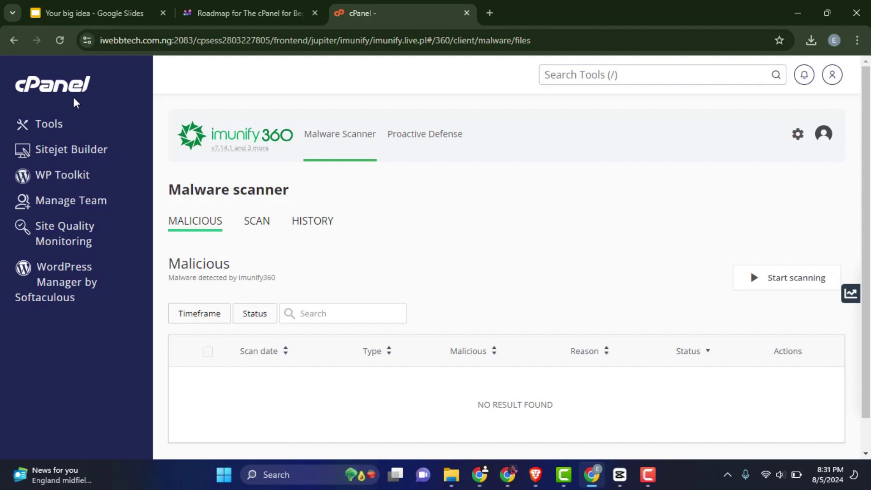
Step: Review the malware scanner's past scans with their paths and results, and return to the tools overview
click(258, 225)
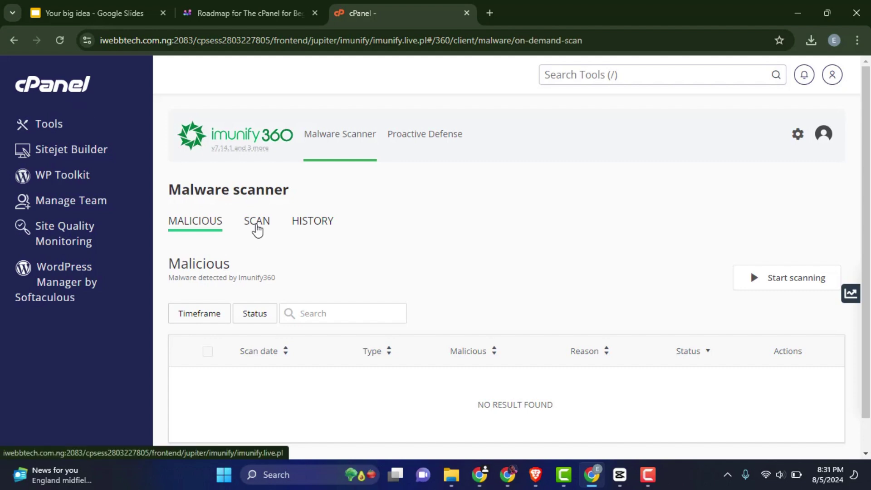
scroll(451, 300, down, 1)
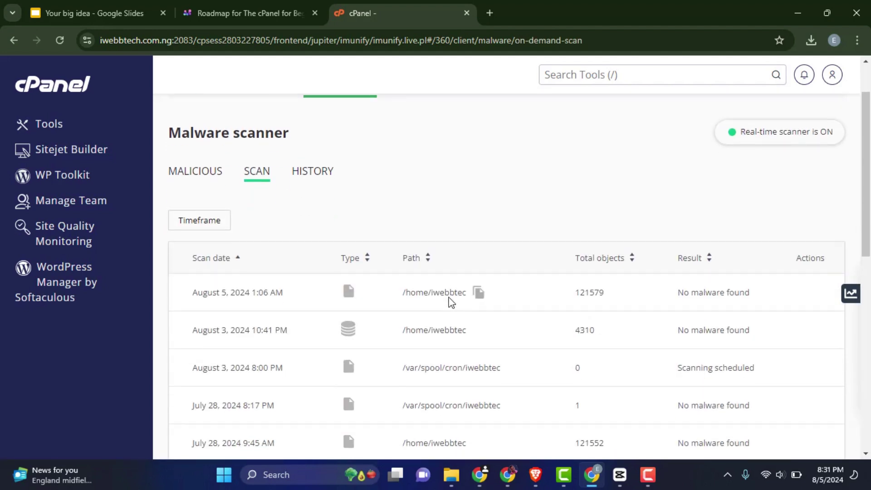
scroll(448, 301, up, 2)
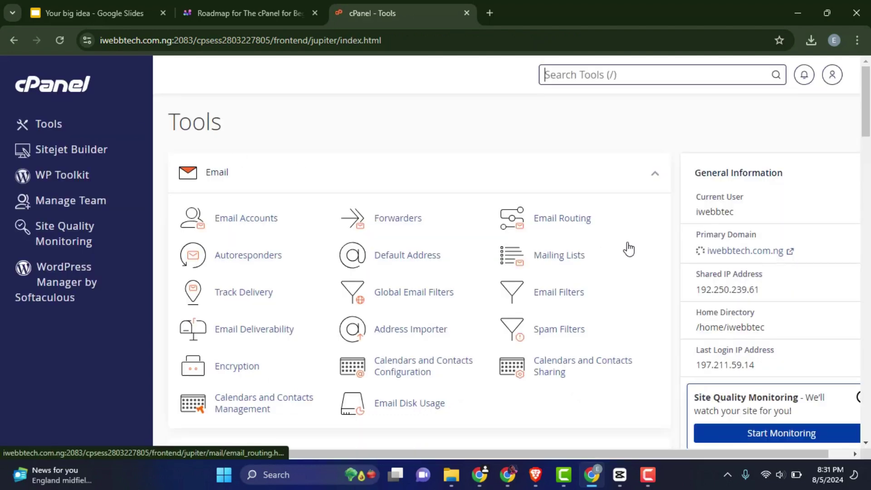
Step: Open ModSecurity from the Security tools and review the protection status of the individual domains
scroll(621, 255, down, 10)
scroll(588, 271, down, 10)
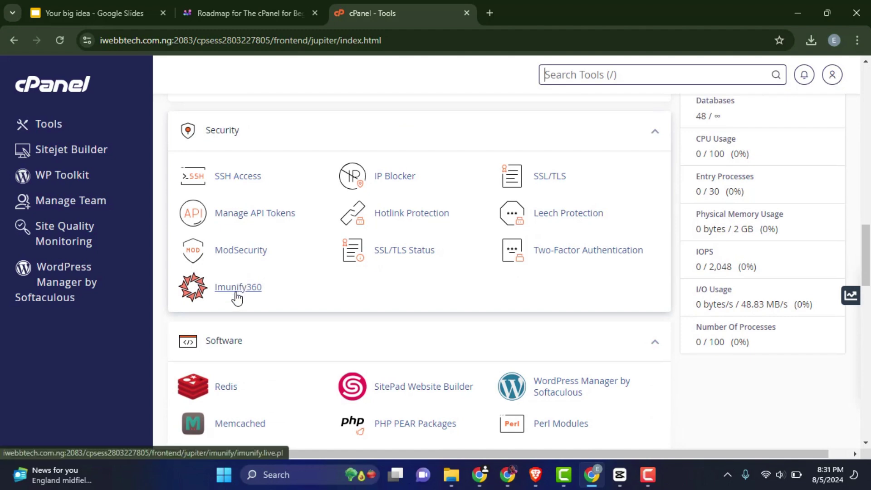
click(235, 254)
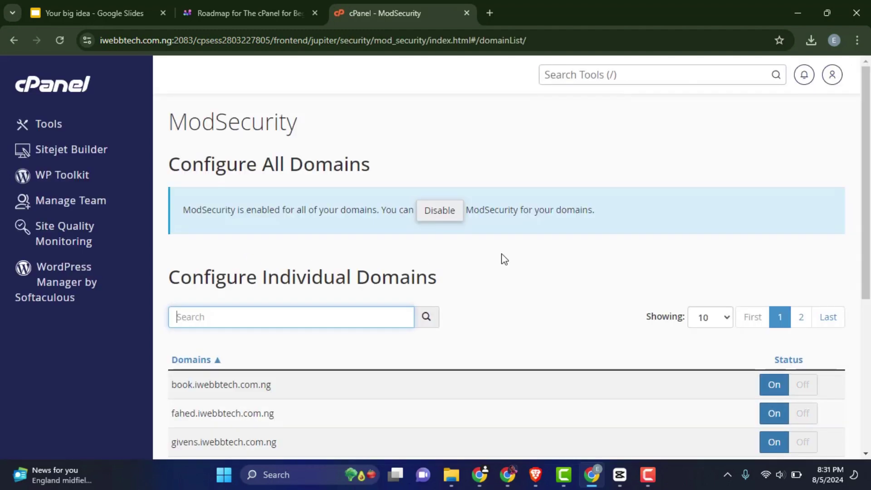
scroll(501, 257, down, 3)
scroll(502, 259, down, 1)
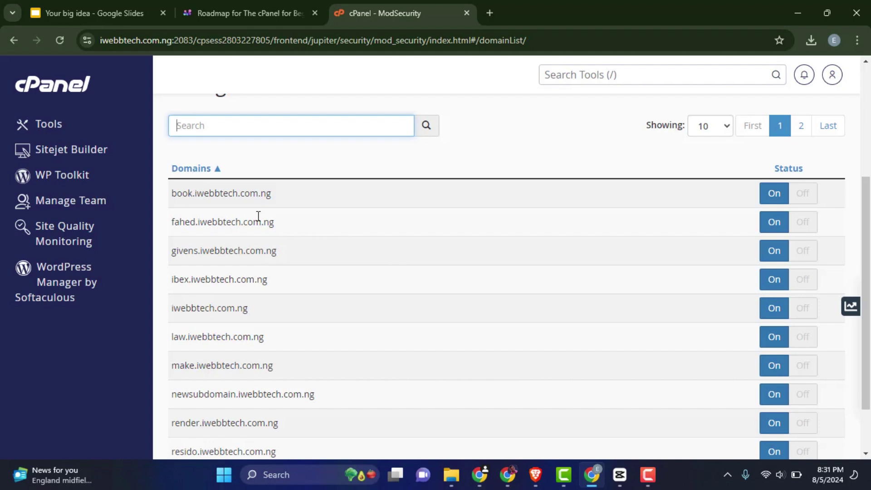
scroll(257, 222, down, 1)
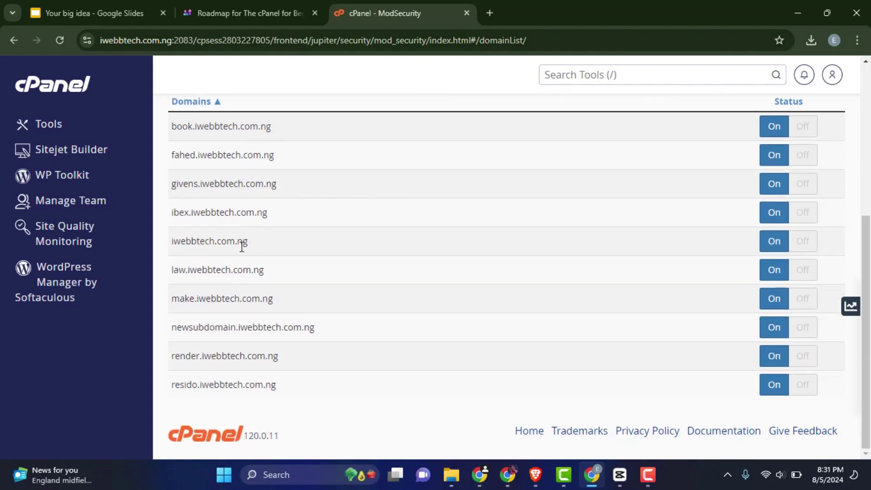
scroll(530, 271, up, 2)
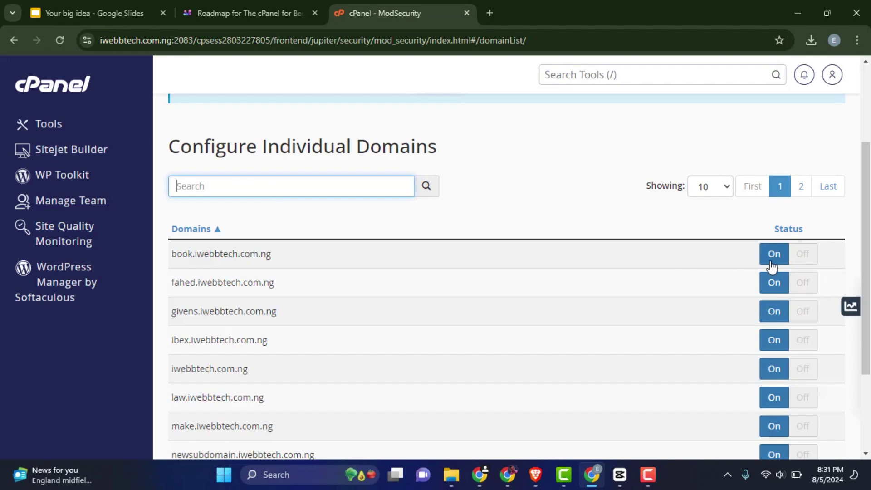
Step: Return to the tools overview and open the SSL/TLS Status page from the Security tools
click(82, 96)
scroll(546, 219, down, 10)
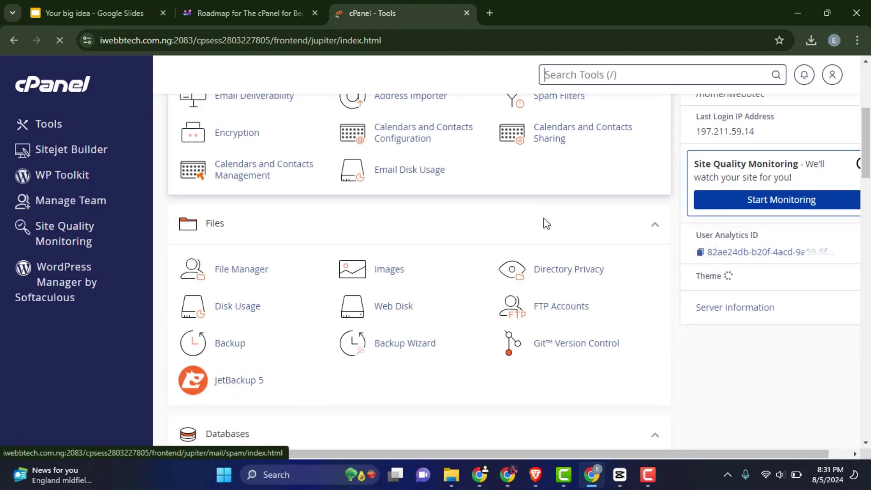
scroll(538, 243, down, 8)
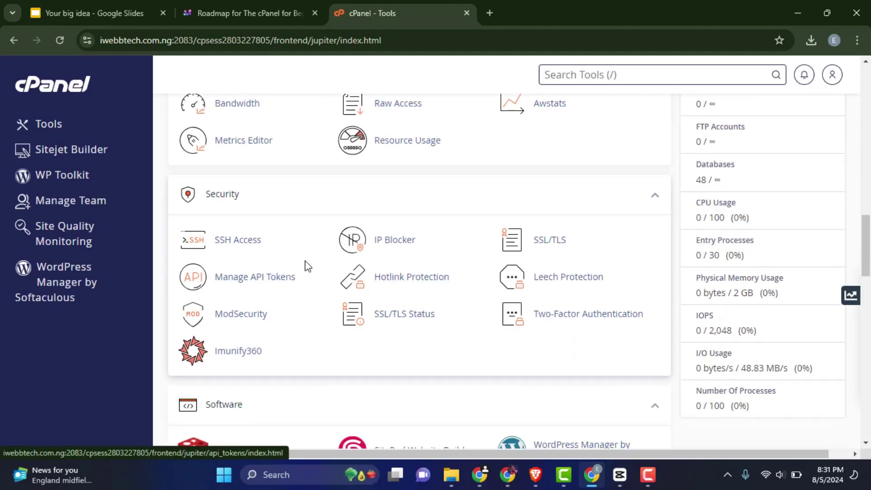
scroll(409, 240, down, 1)
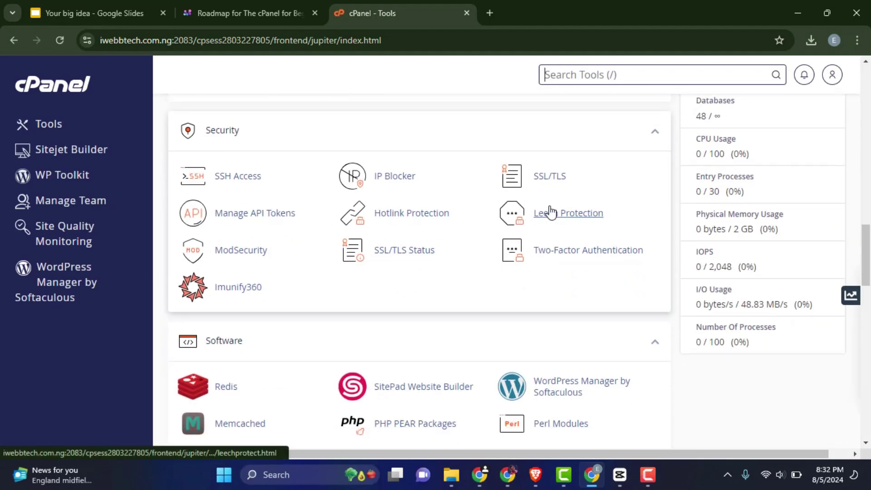
click(404, 253)
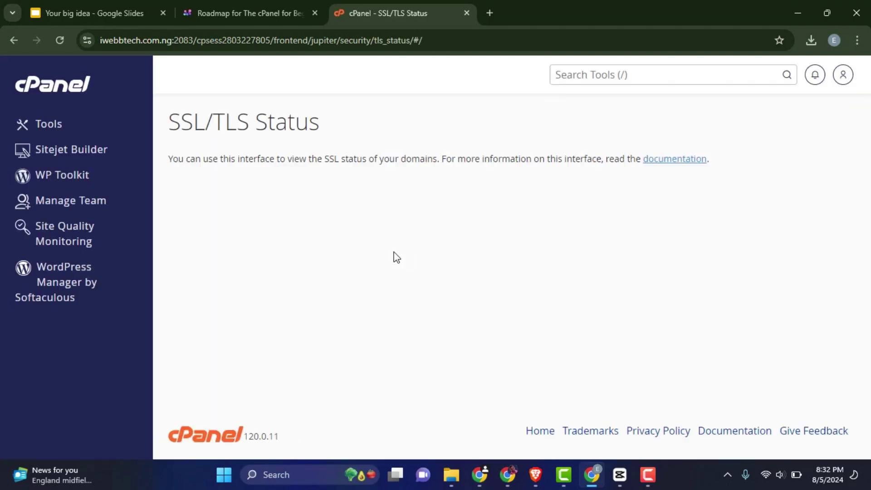
Step: Examine the certificate status and expiry dates of all domains in the SSL/TLS Status list
scroll(354, 279, down, 3)
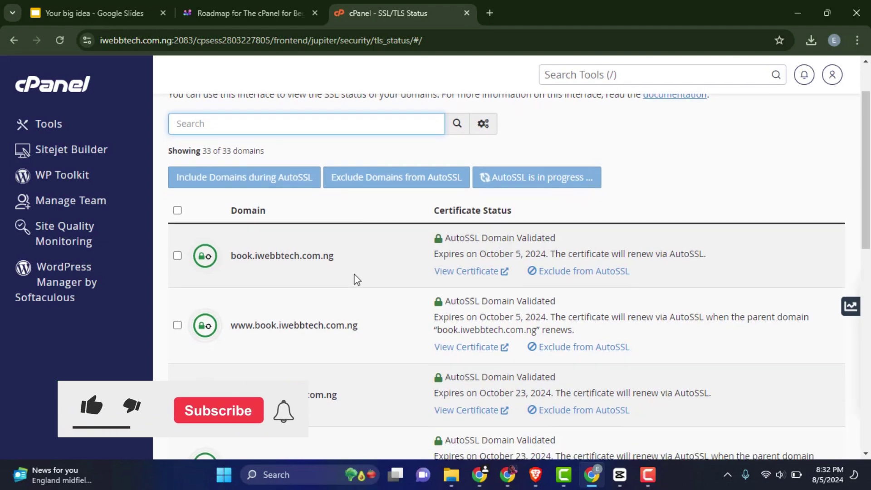
scroll(352, 279, up, 3)
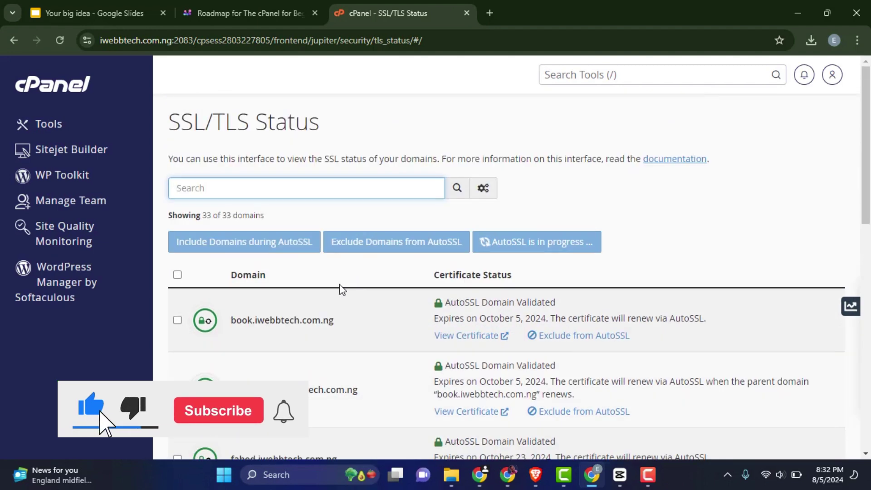
scroll(338, 289, down, 4)
scroll(335, 295, down, 2)
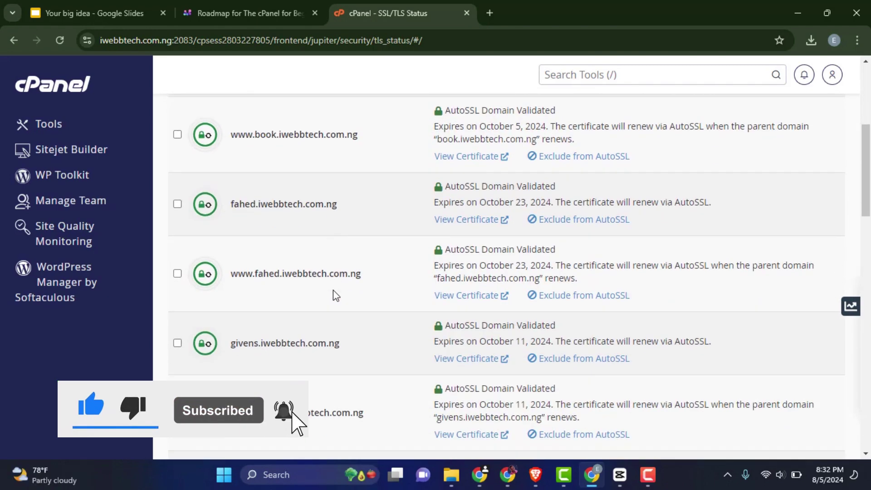
scroll(334, 297, down, 8)
scroll(331, 299, down, 15)
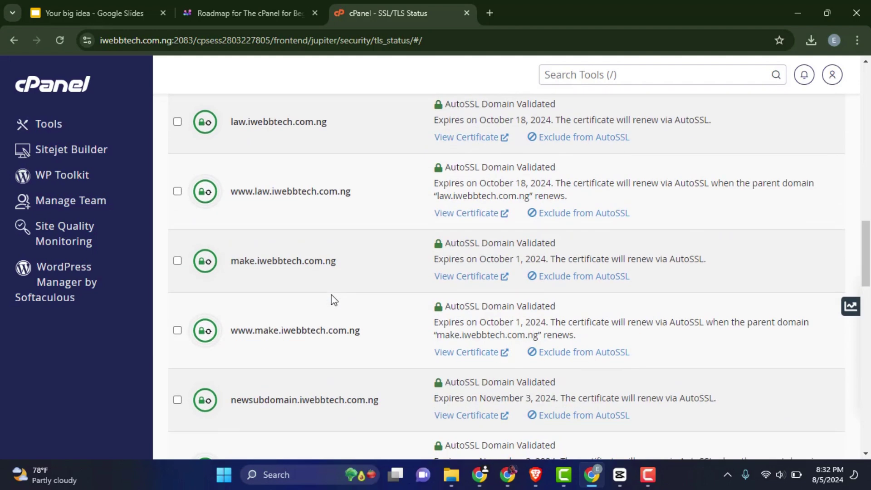
scroll(332, 302, down, 12)
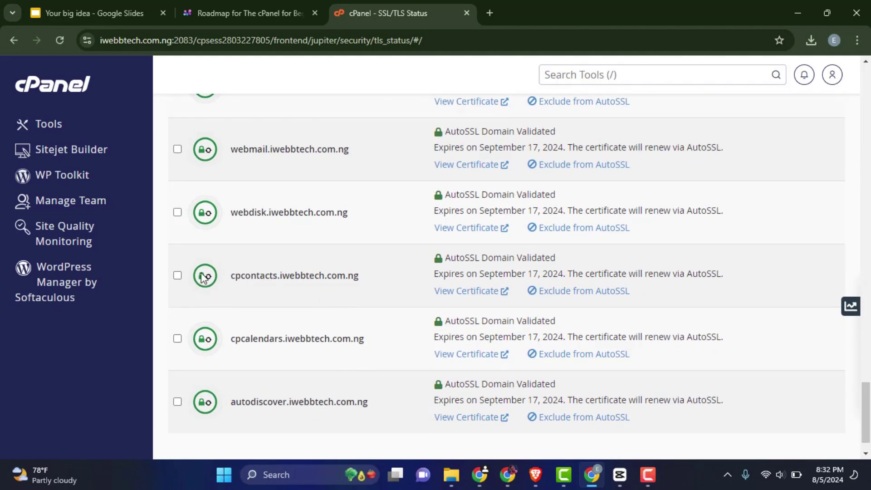
scroll(226, 288, down, 1)
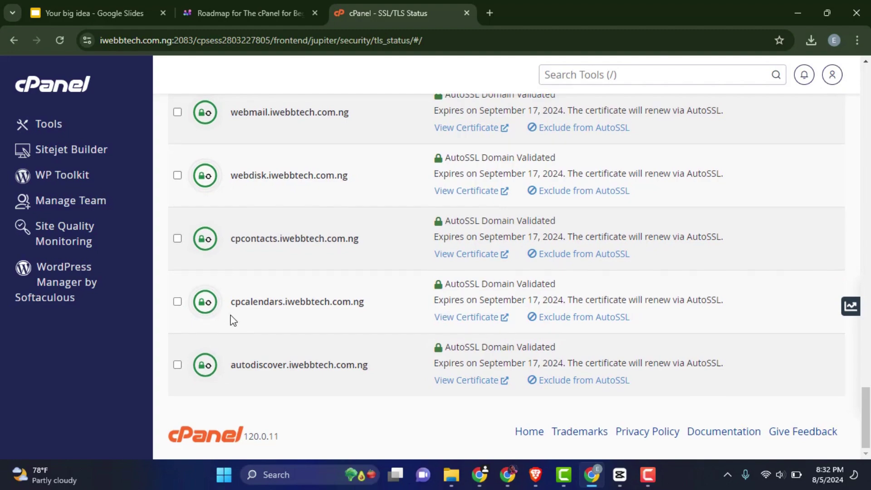
scroll(239, 307, up, 15)
scroll(240, 313, up, 15)
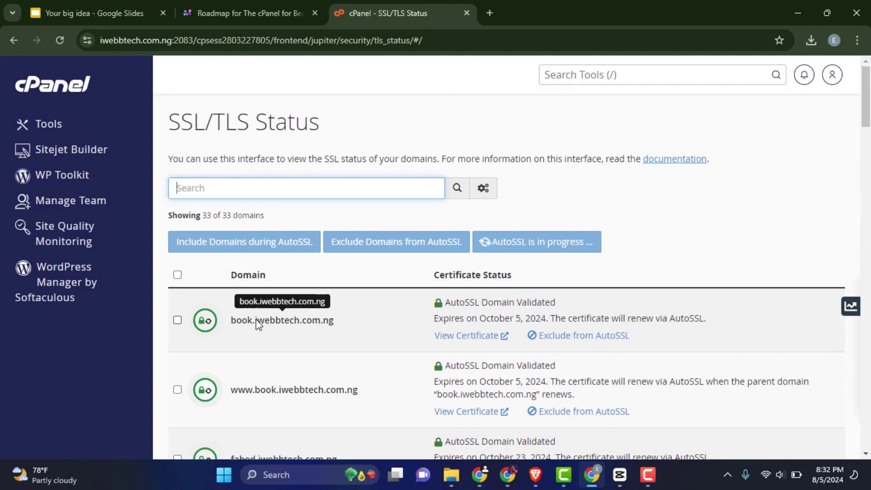
Step: Select all domains in the SSL/TLS Status list and check the AutoSSL actions offered for them
click(177, 276)
scroll(204, 325, down, 4)
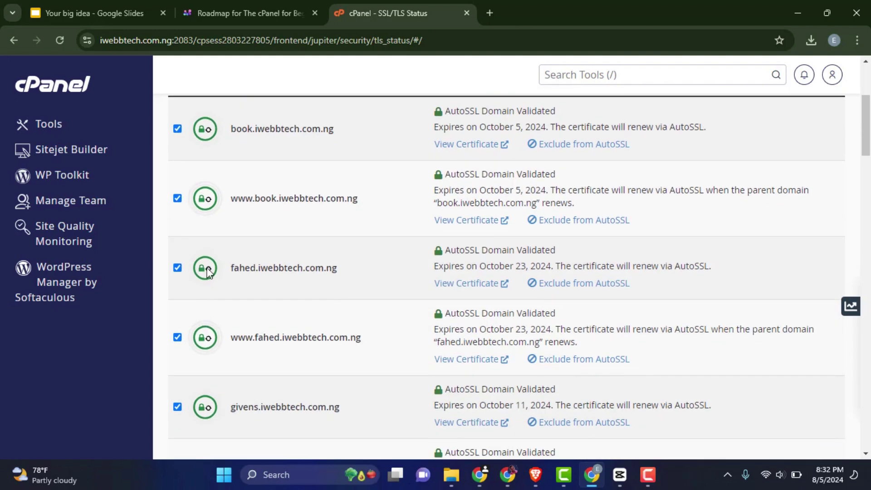
scroll(226, 424, up, 5)
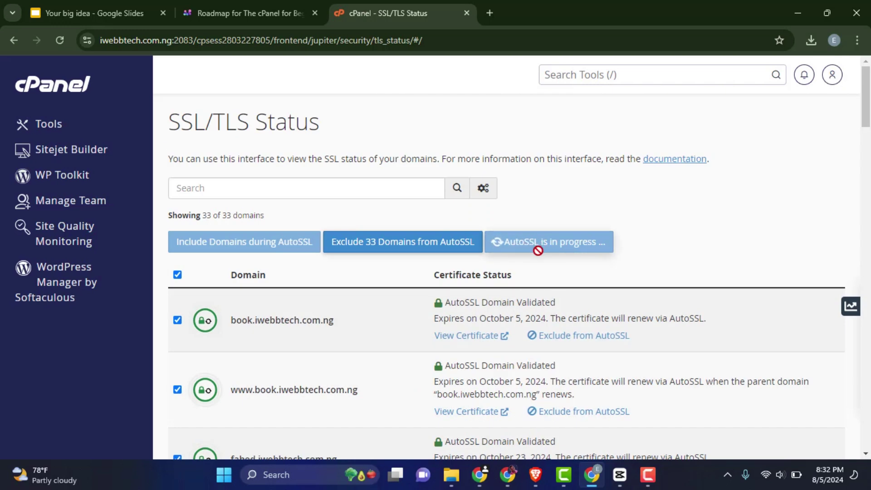
scroll(225, 354, down, 3)
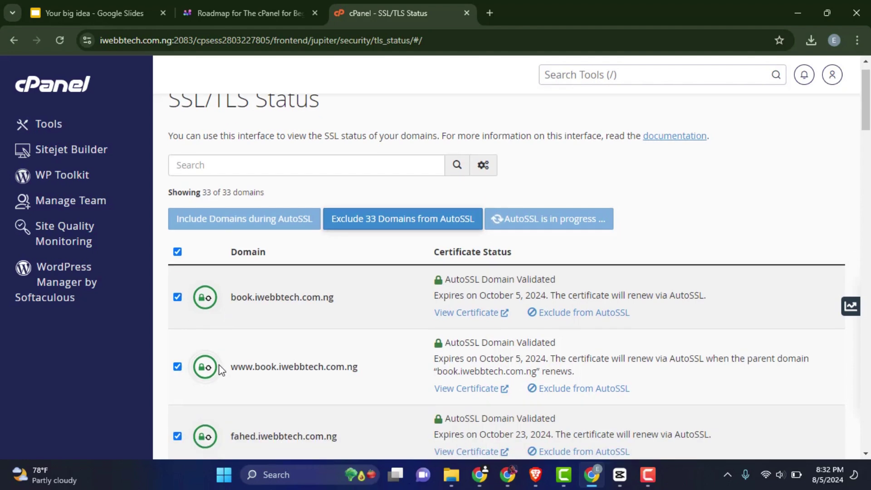
scroll(219, 367, down, 1)
scroll(219, 366, up, 3)
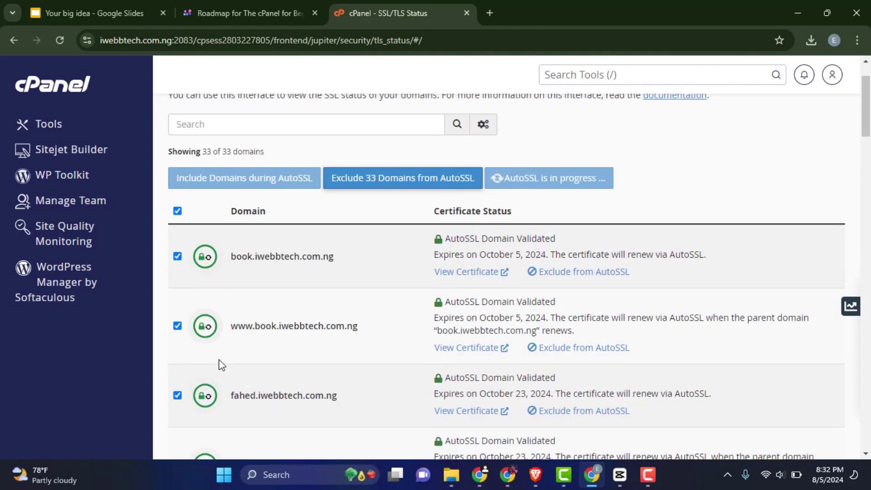
scroll(217, 361, up, 2)
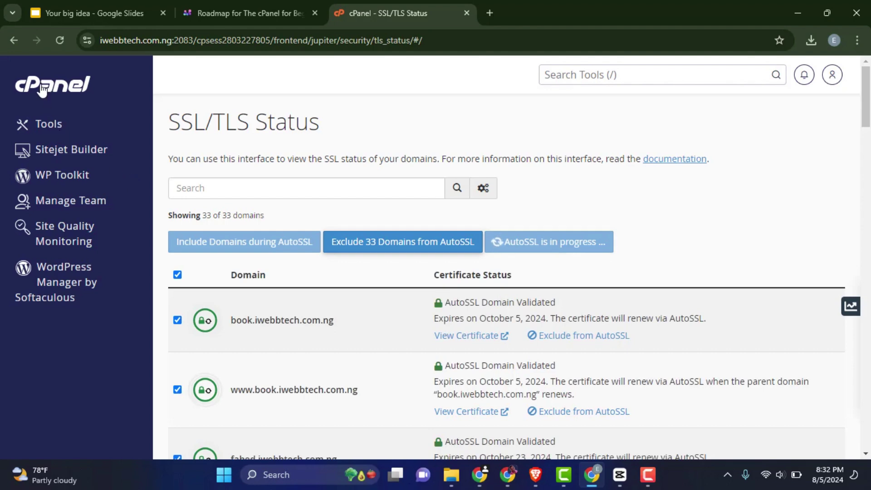
Step: Return to the tools overview and open the IP Blocker from the Security tools
scroll(368, 248, down, 10)
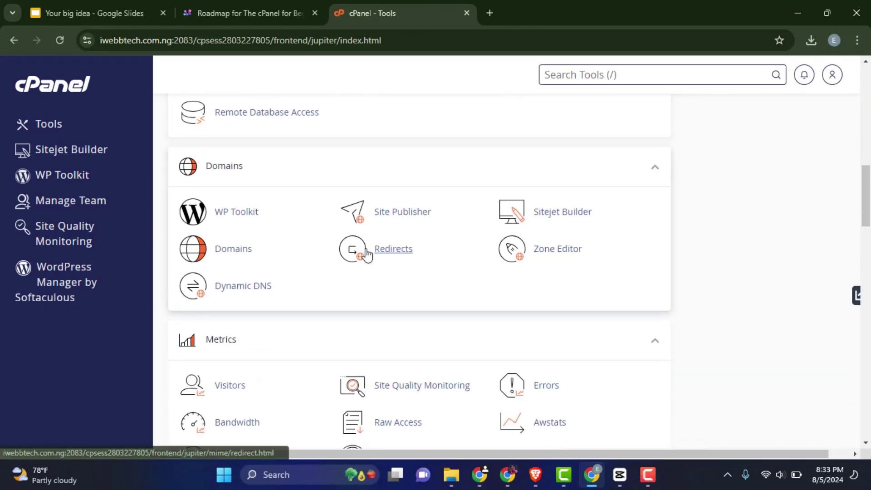
scroll(364, 251, down, 2)
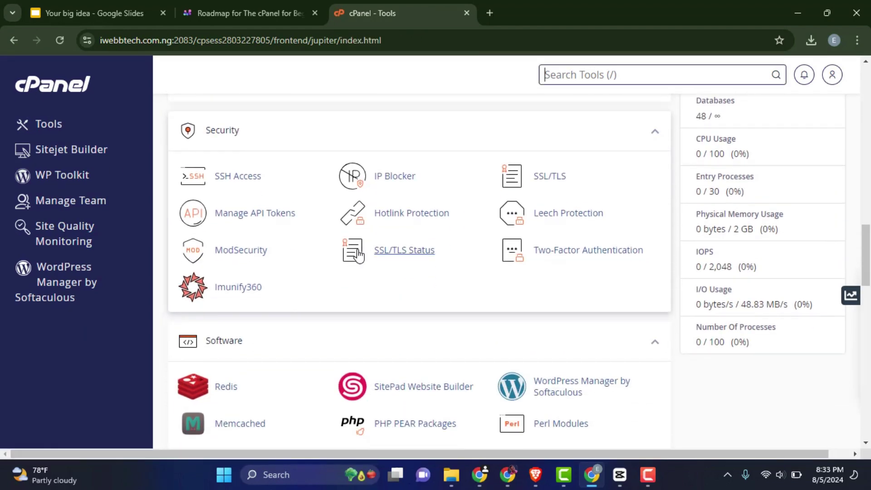
scroll(361, 256, up, 1)
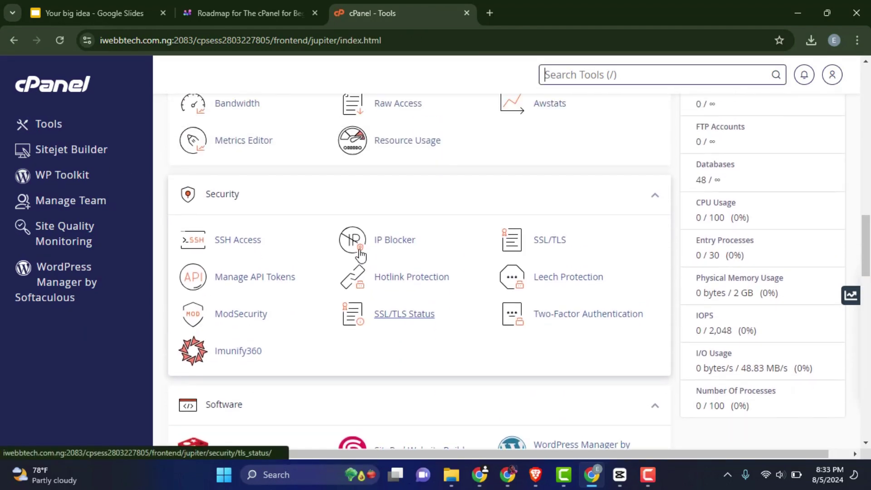
click(395, 241)
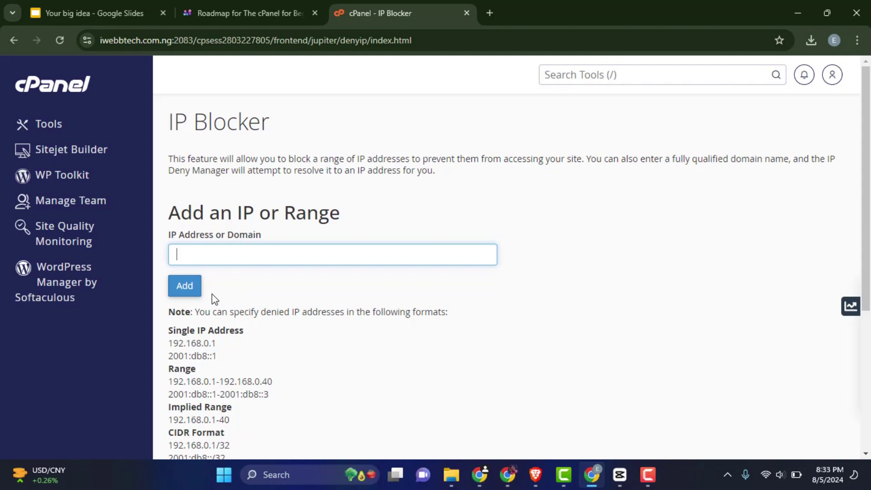
Step: Review the IP Blocker page's accepted IP address formats and its list of currently blocked IP addresses
scroll(211, 294, down, 1)
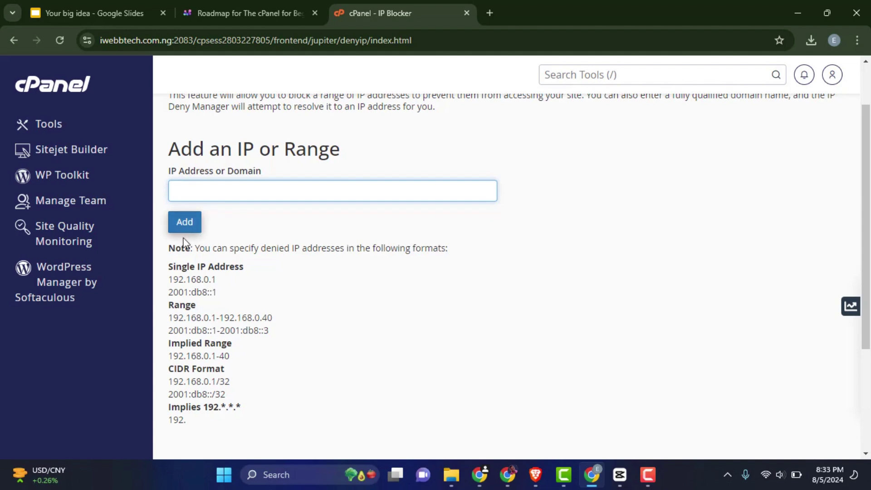
scroll(223, 289, down, 3)
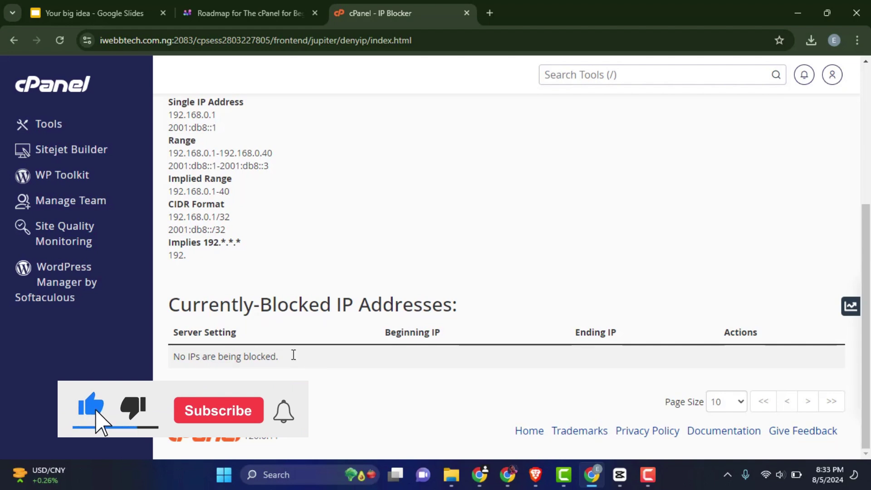
scroll(293, 359, up, 2)
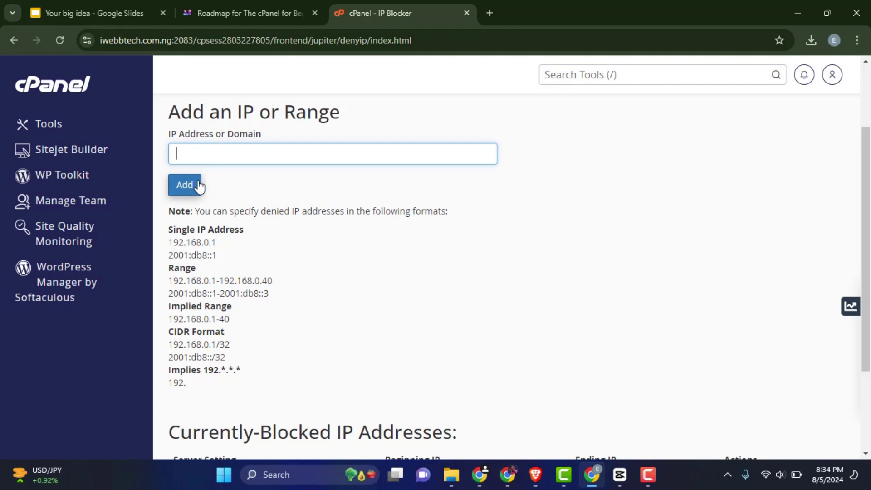
scroll(220, 278, down, 1)
scroll(220, 280, down, 2)
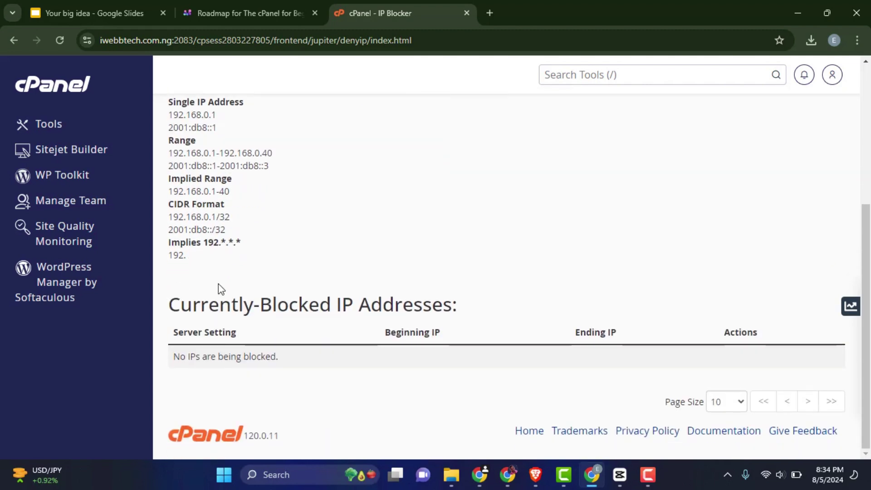
scroll(219, 287, up, 4)
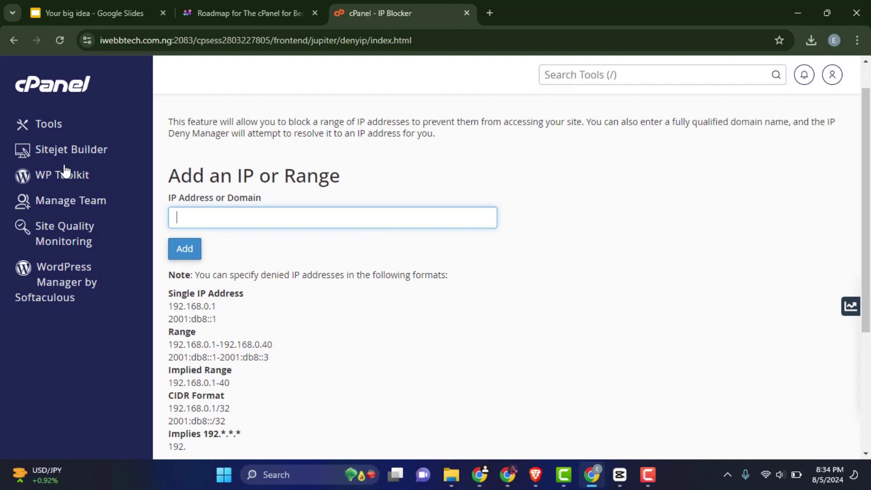
Step: Return to the tools overview and open the SSH Access page from the Security tools
click(51, 91)
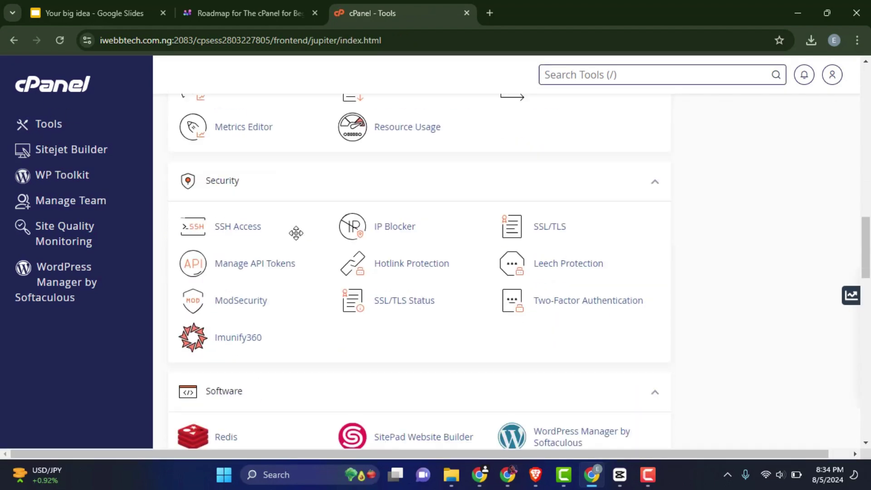
scroll(296, 232, down, 1)
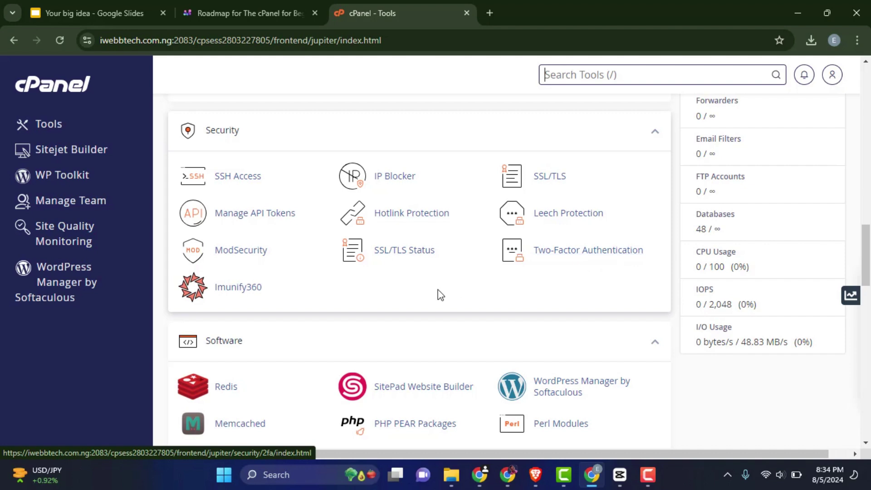
click(246, 186)
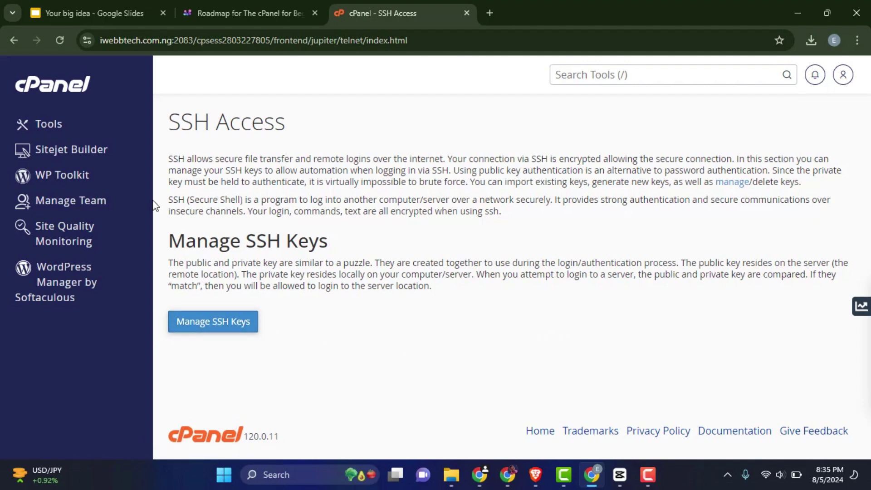
Step: Leave SSH Access and find the Manage API Tokens entry among the Security tools
click(56, 89)
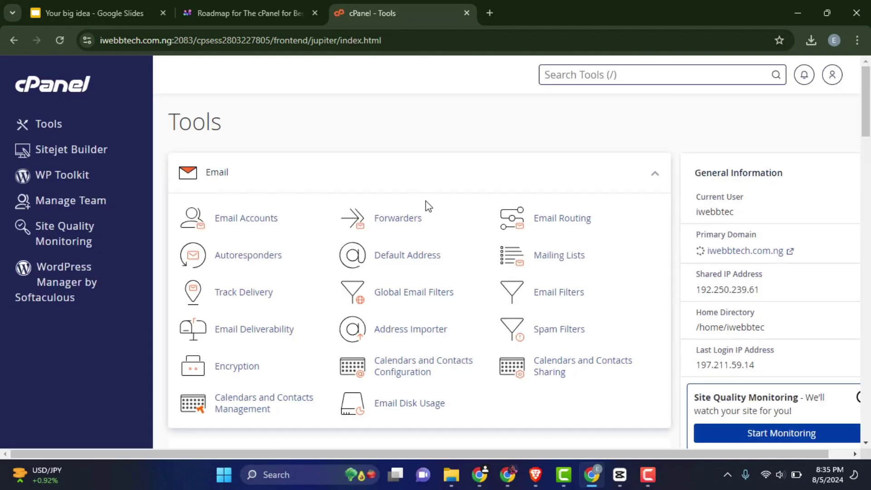
scroll(423, 203, down, 5)
scroll(420, 205, down, 10)
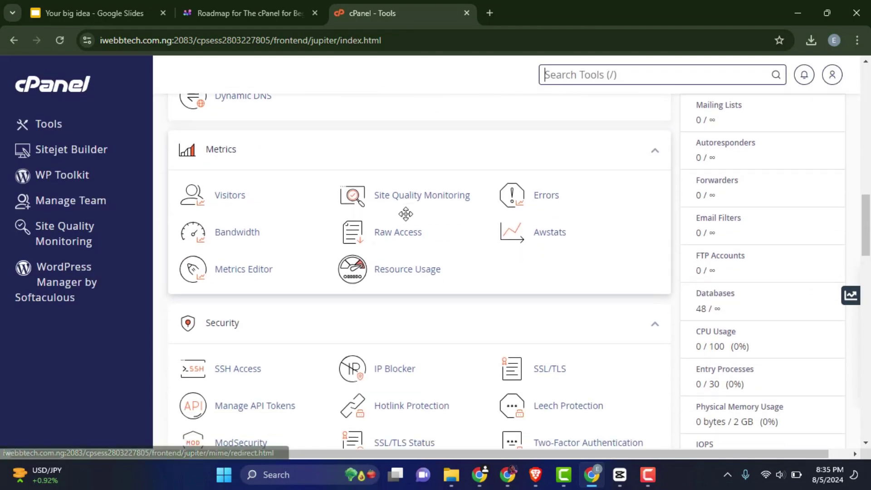
scroll(406, 222, down, 2)
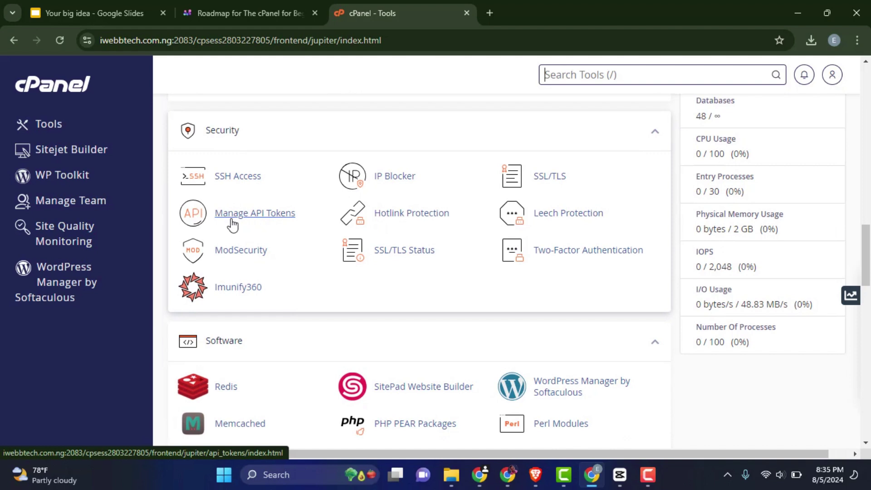